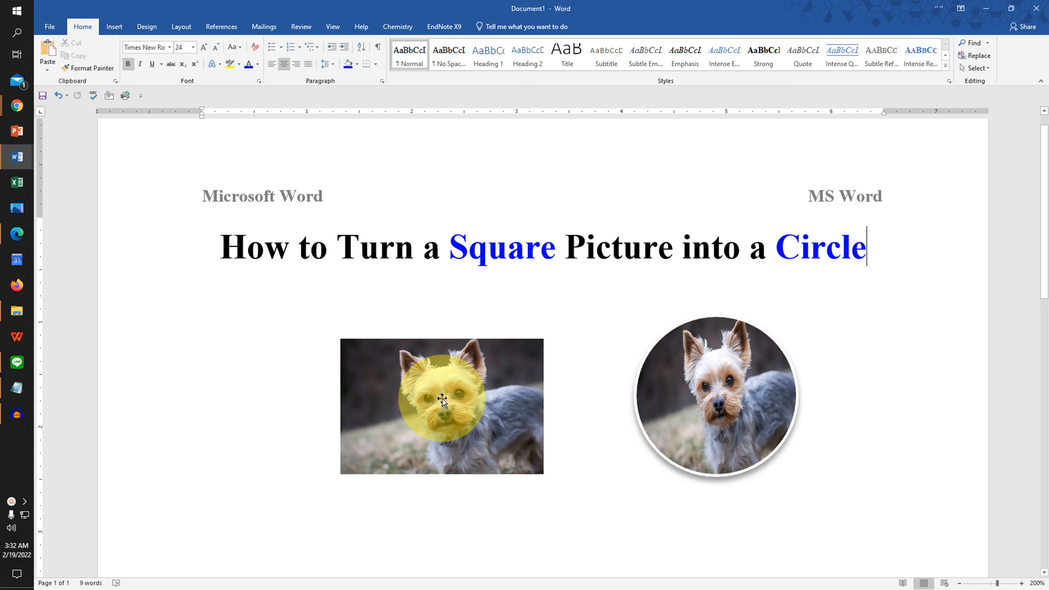
Step: Select both dog pictures (square and circle) and delete them, leaving only the headings
{"action": "left_click", "coordinate": [449, 386]}
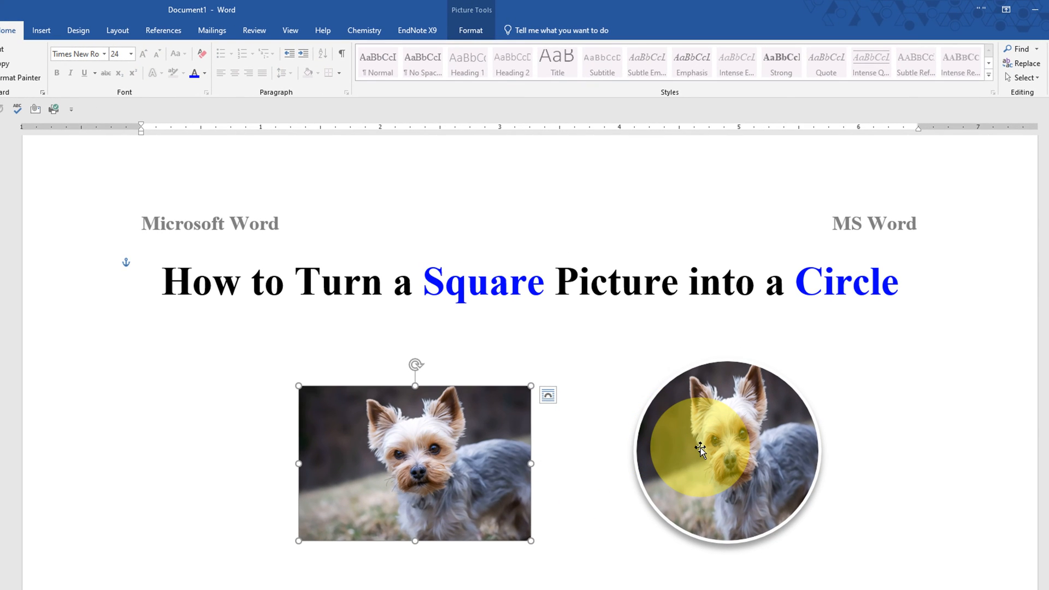
{"action": "left_click", "coordinate": [701, 448]}
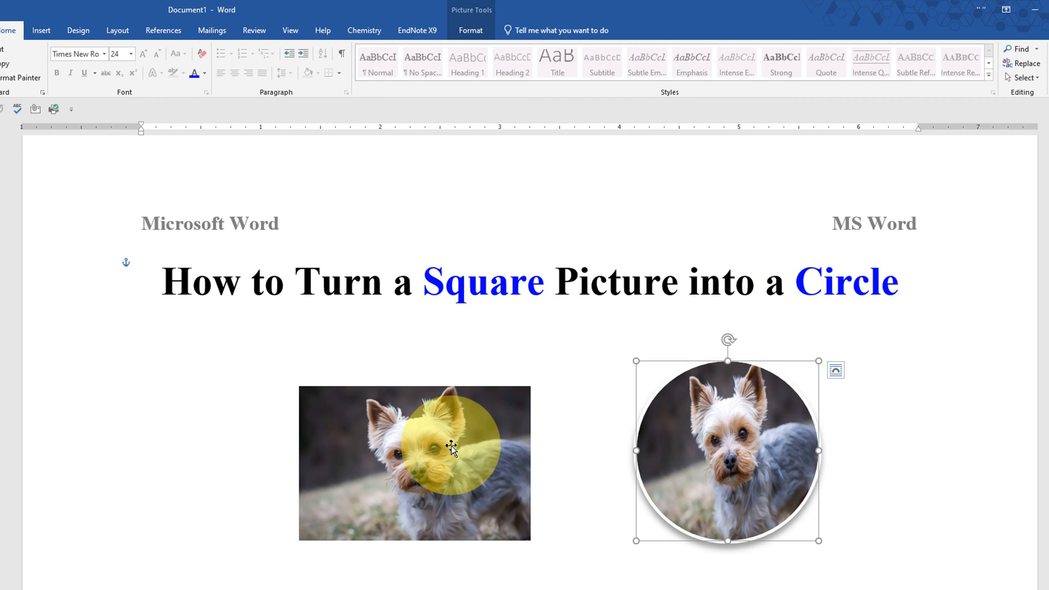
{"action": "left_click", "coordinate": [451, 446]}
{"action": "left_click", "coordinate": [749, 456]}
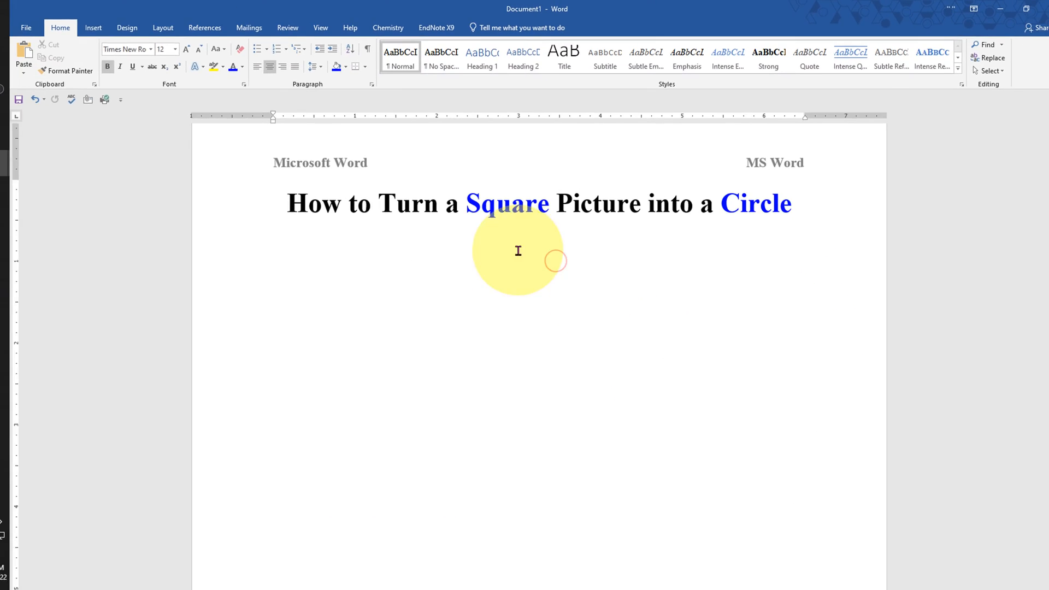
Step: Insert the dog photo file 4 below the title and shrink it to about 2.87 by 4.31 inches
{"action": "left_click", "coordinate": [116, 27]}
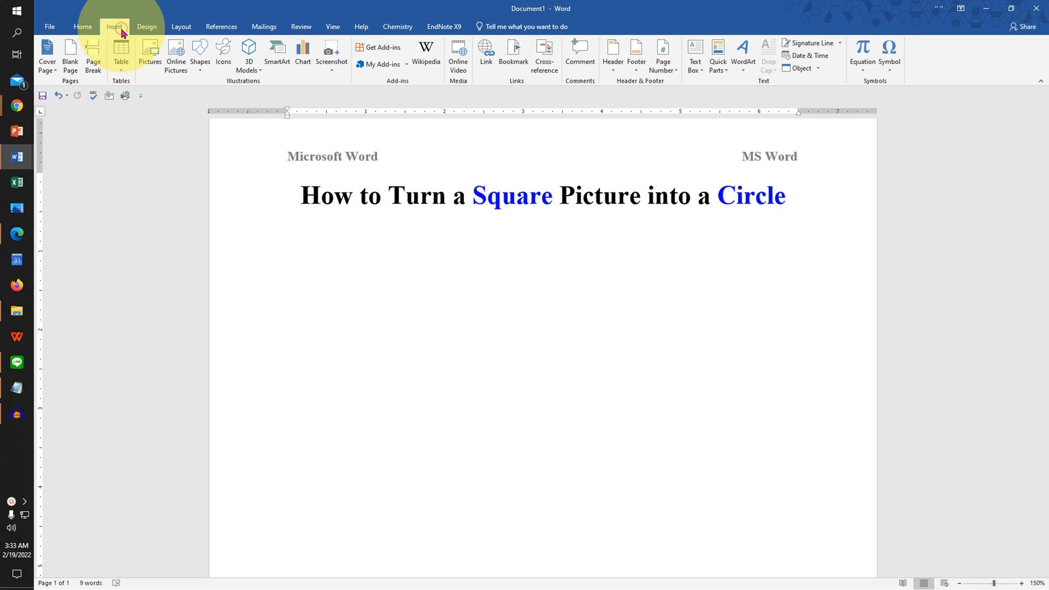
{"action": "left_click", "coordinate": [153, 56]}
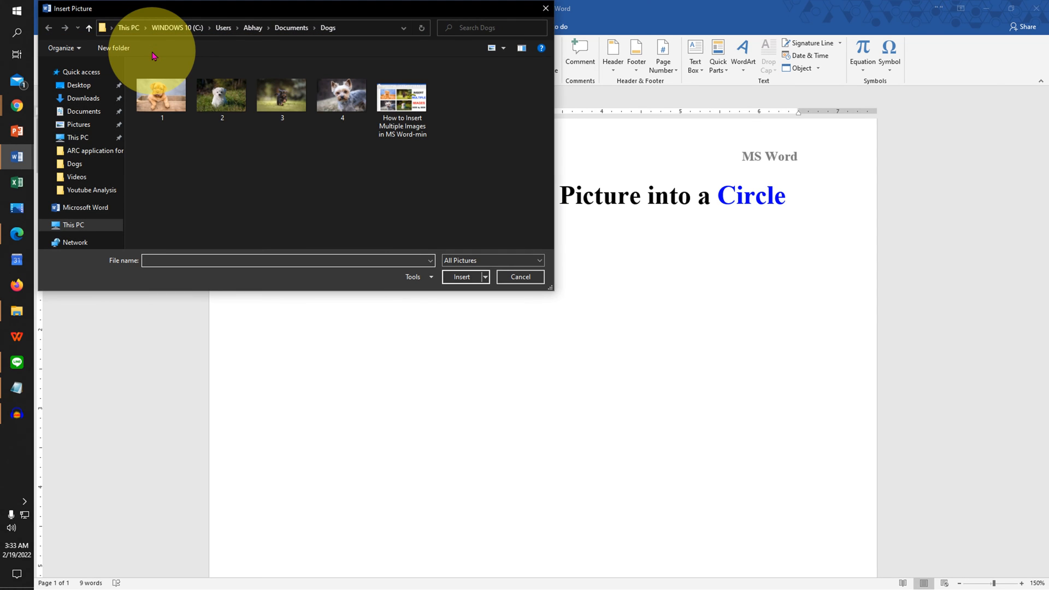
{"action": "left_click", "coordinate": [342, 95]}
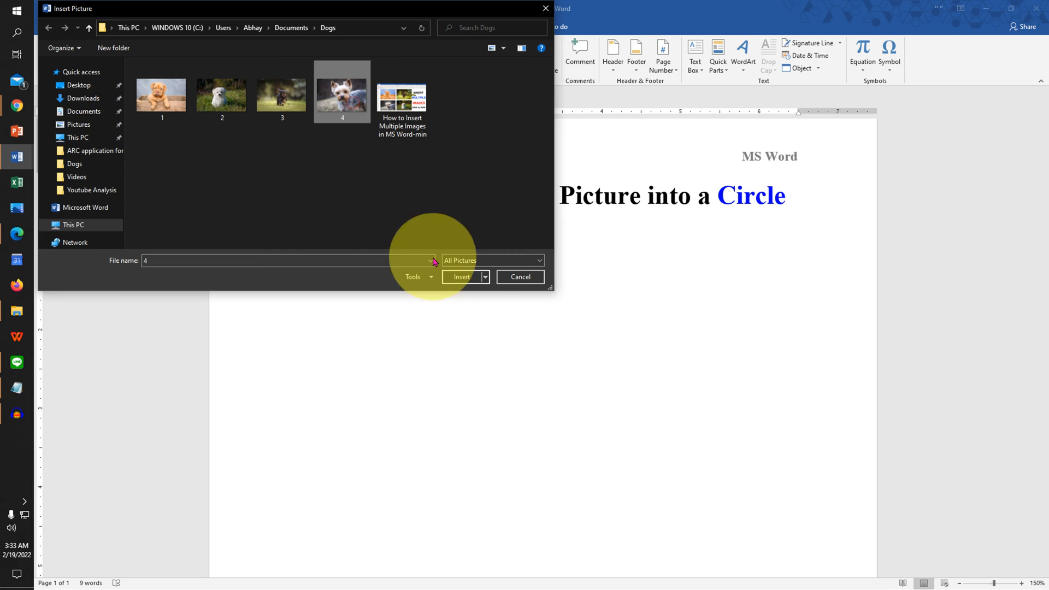
{"action": "left_click", "coordinate": [462, 277]}
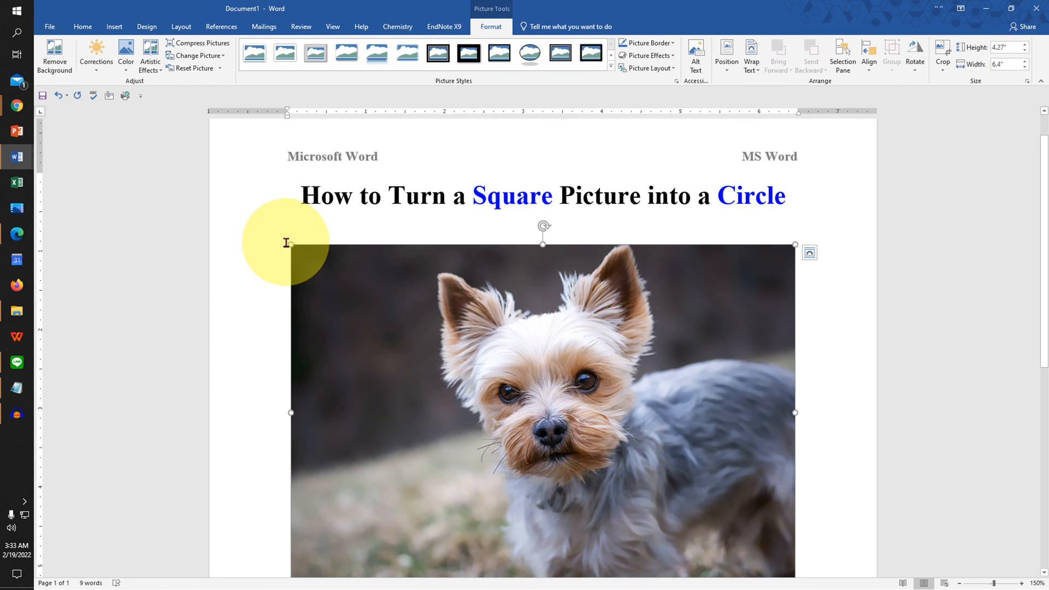
{"action": "left_click_drag", "start_coordinate": [288, 244], "coordinate": [471, 354]}
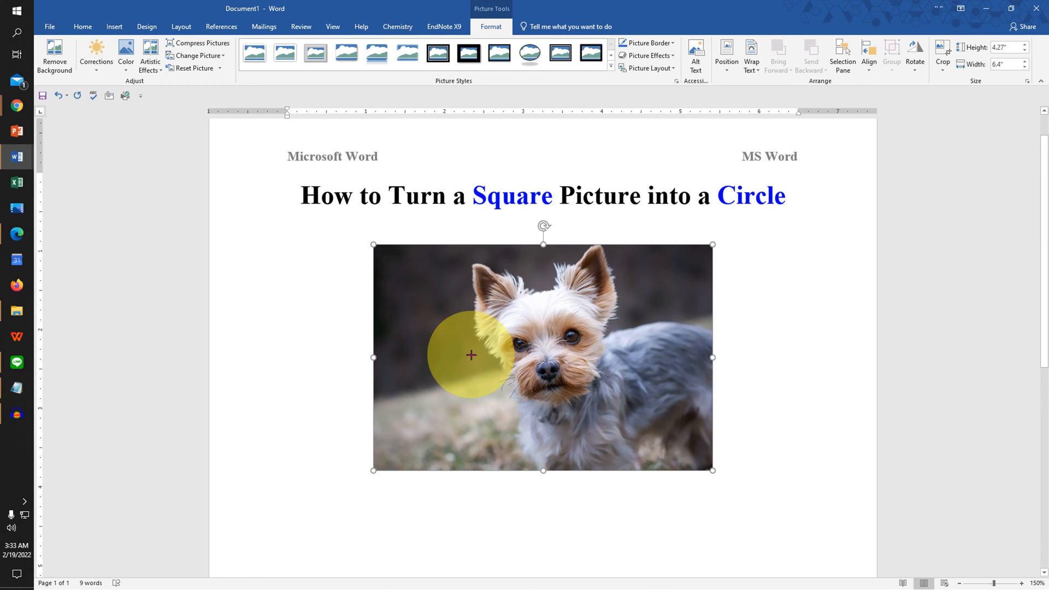
Step: Crop away the left part of the dog photo, leaving it nearly square at about 2.87 by 3.36 inches
{"action": "right_click", "coordinate": [577, 303]}
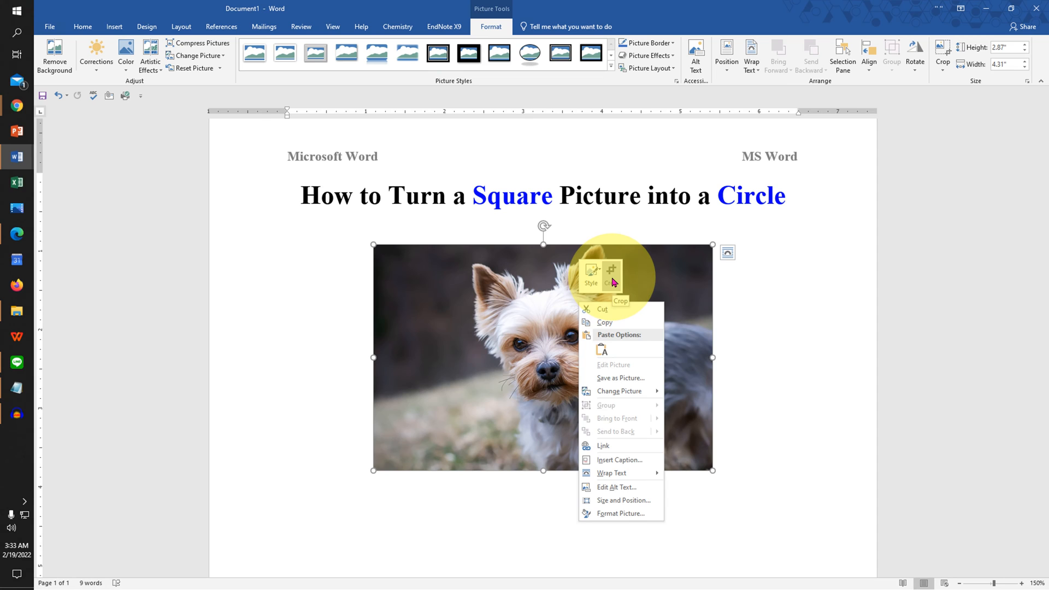
{"action": "left_click", "coordinate": [612, 281]}
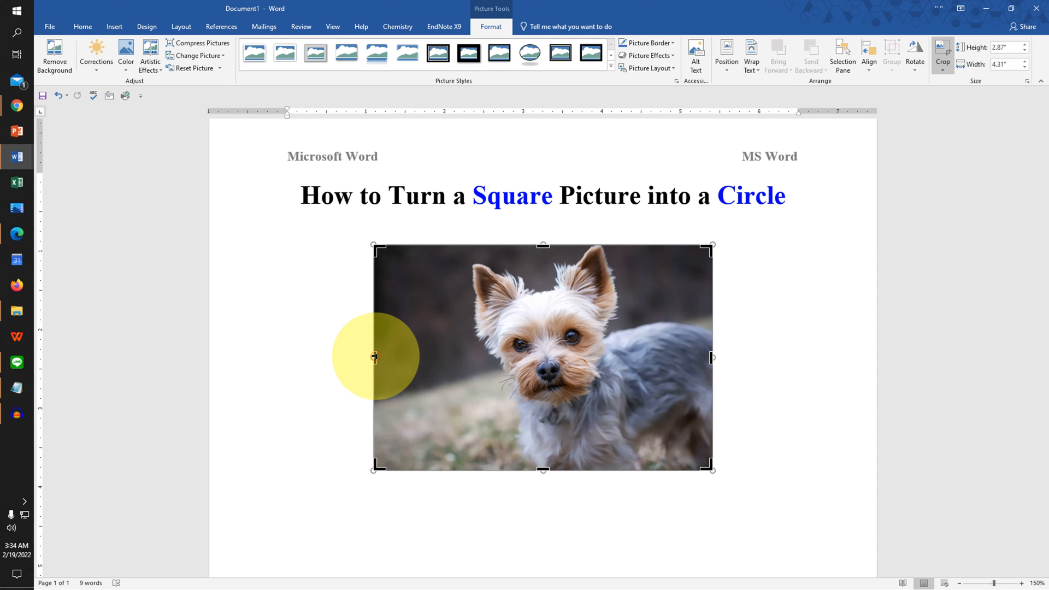
{"action": "left_click_drag", "start_coordinate": [374, 356], "coordinate": [448, 361]}
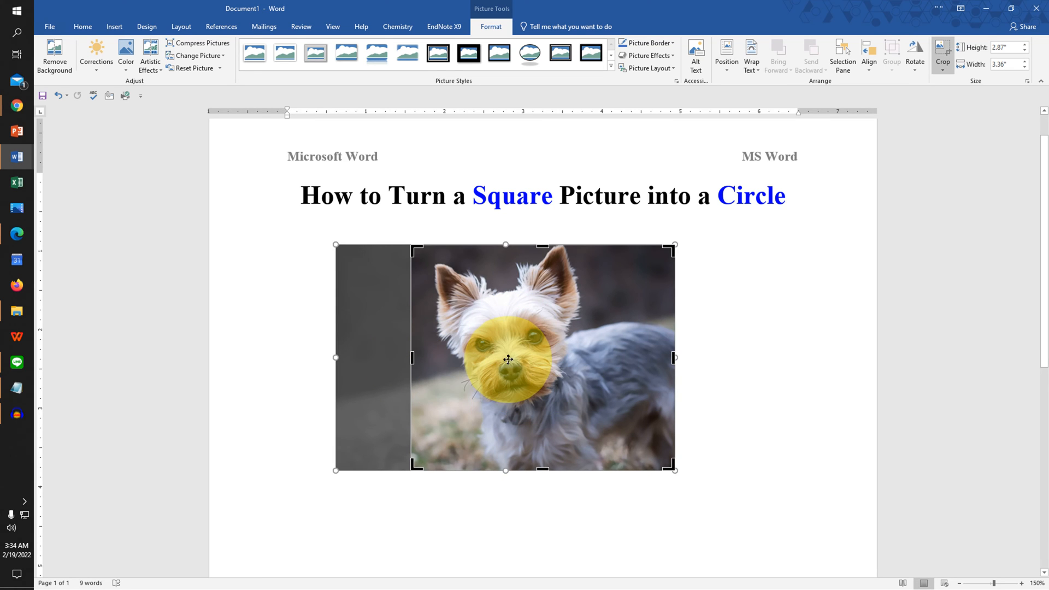
{"action": "left_click", "coordinate": [518, 496]}
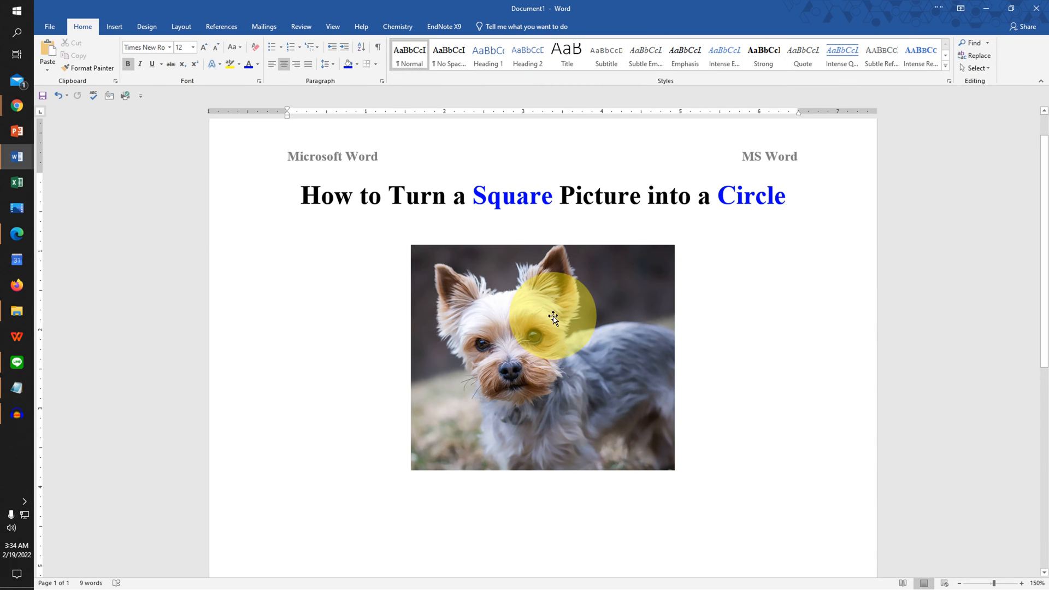
Step: Crop the dog photo to an oval and narrow it into a circle about 2.87 by 2.97 inches
{"action": "left_click", "coordinate": [560, 379]}
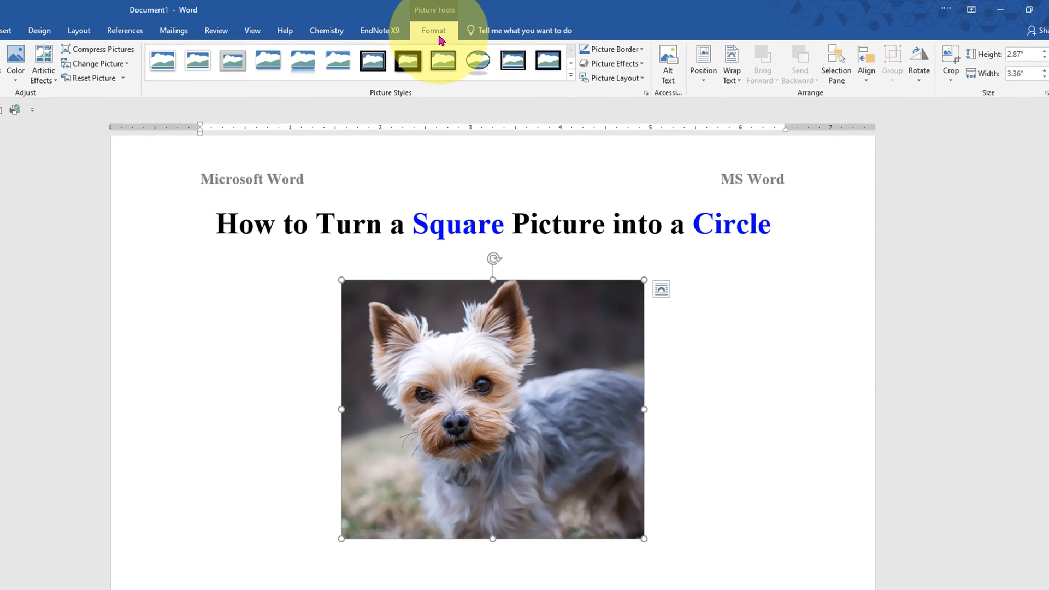
{"action": "left_click", "coordinate": [955, 87]}
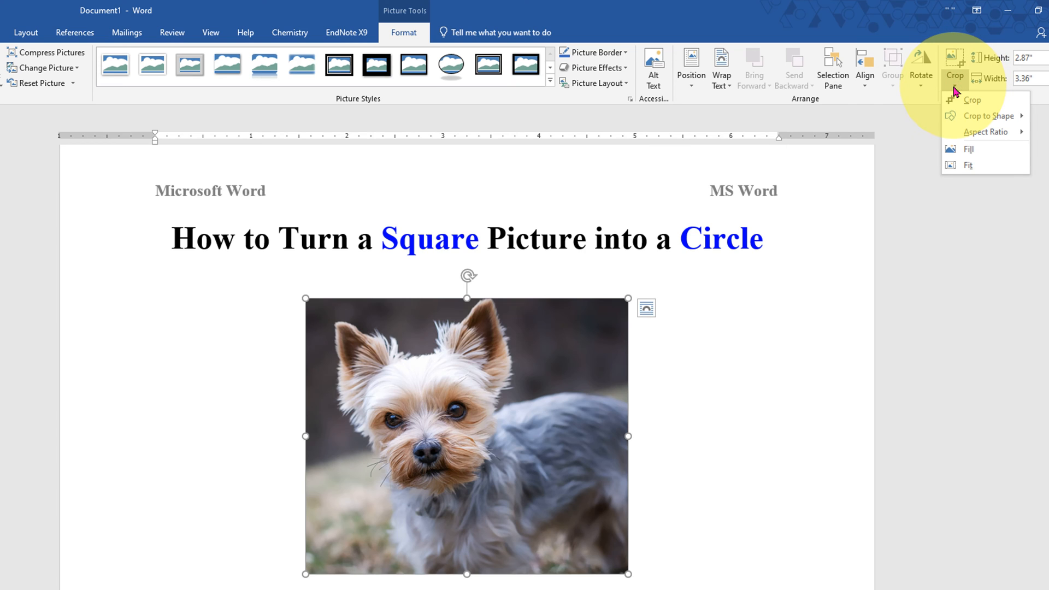
{"action": "mouse_move", "coordinate": [988, 115]}
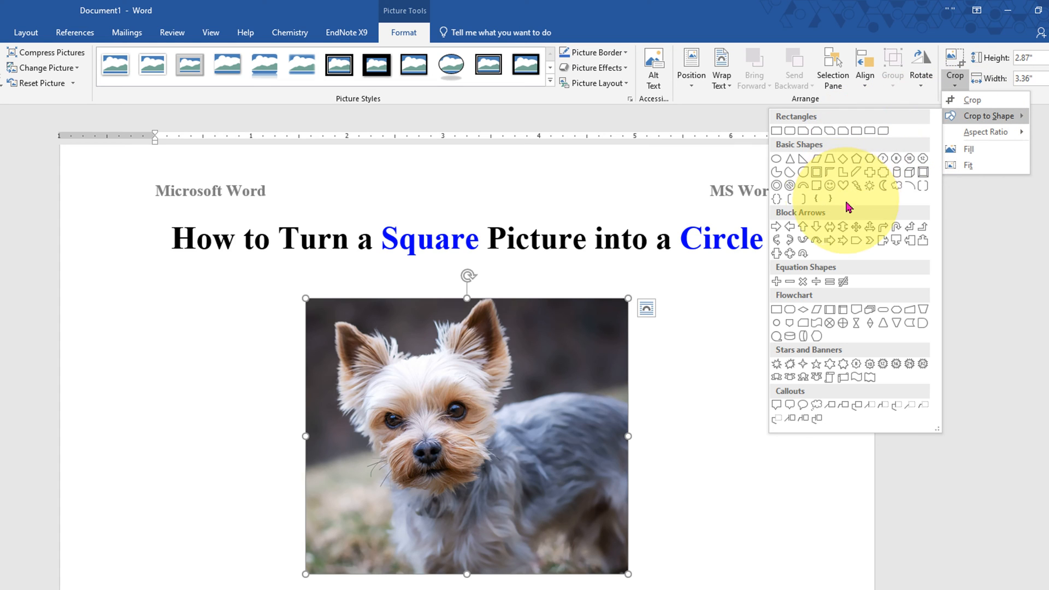
{"action": "left_click", "coordinate": [779, 163]}
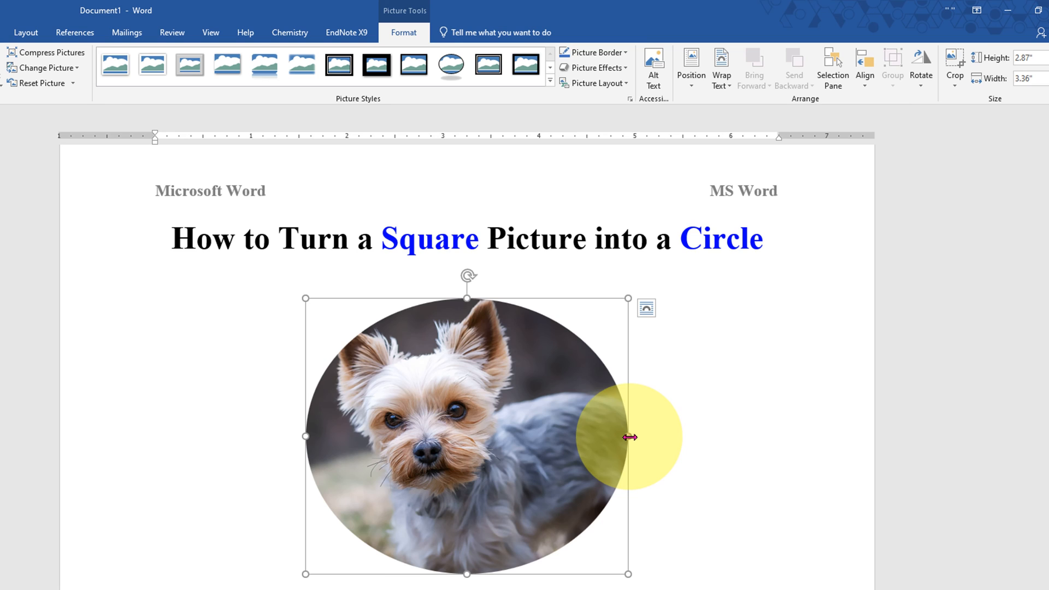
{"action": "left_click_drag", "start_coordinate": [630, 437], "coordinate": [590, 440]}
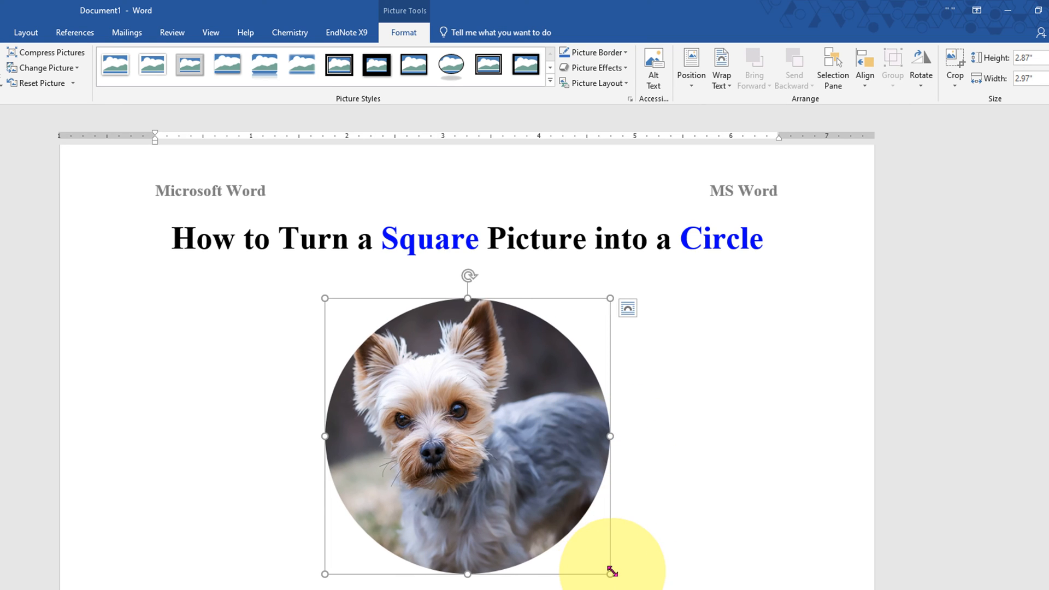
{"action": "mouse_move", "coordinate": [610, 571]}
{"action": "left_mouse_down"}
{"action": "mouse_move", "coordinate": [621, 562]}
{"action": "mouse_move", "coordinate": [610, 571]}
{"action": "left_mouse_up"}
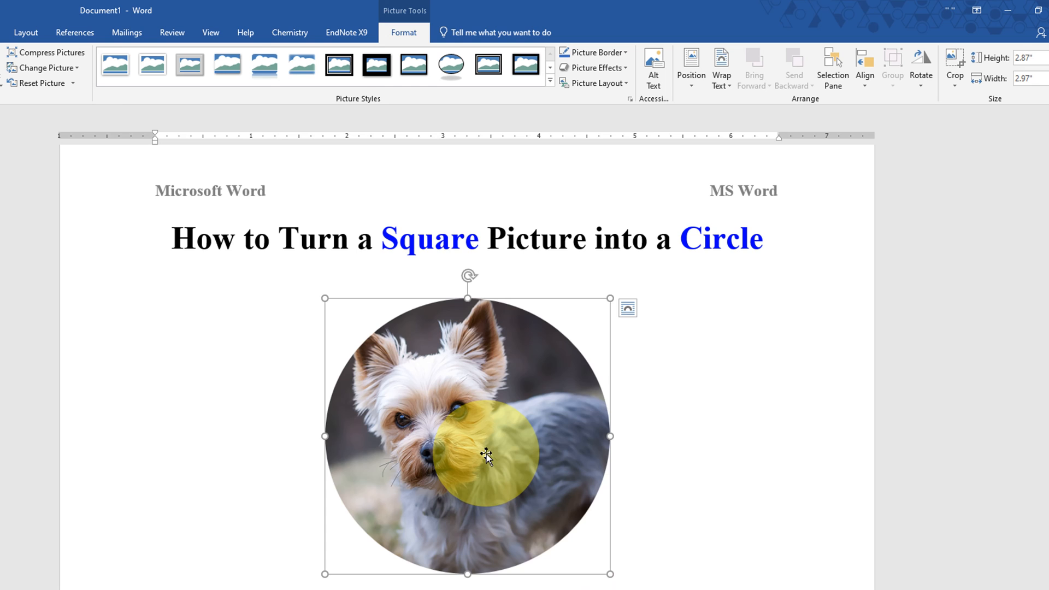
Step: Give the circular photo a solid black outline 3 pt wide via Format Picture
{"action": "right_click", "coordinate": [485, 455]}
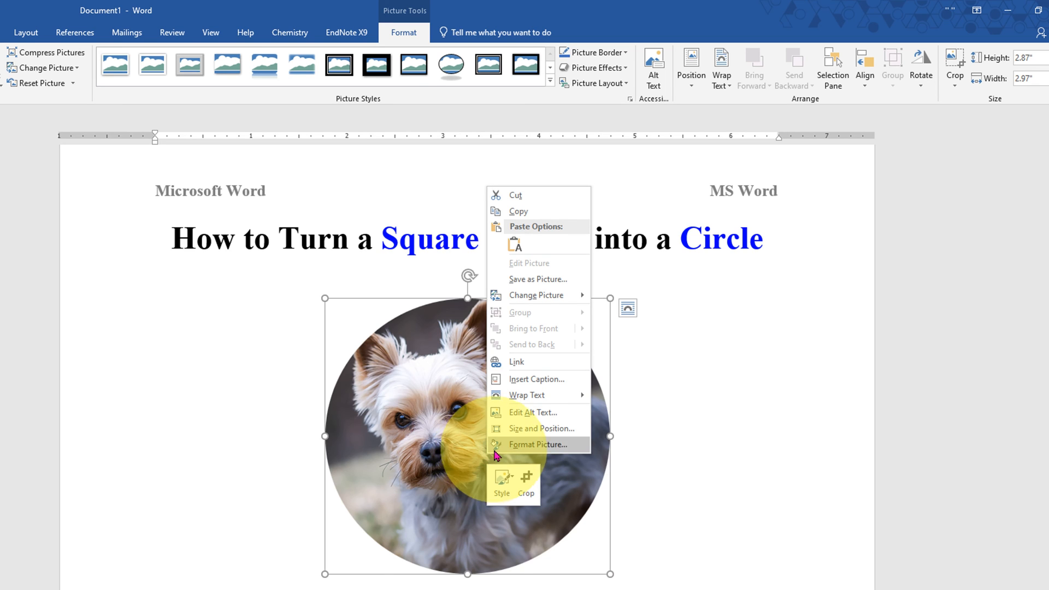
{"action": "left_click", "coordinate": [517, 448]}
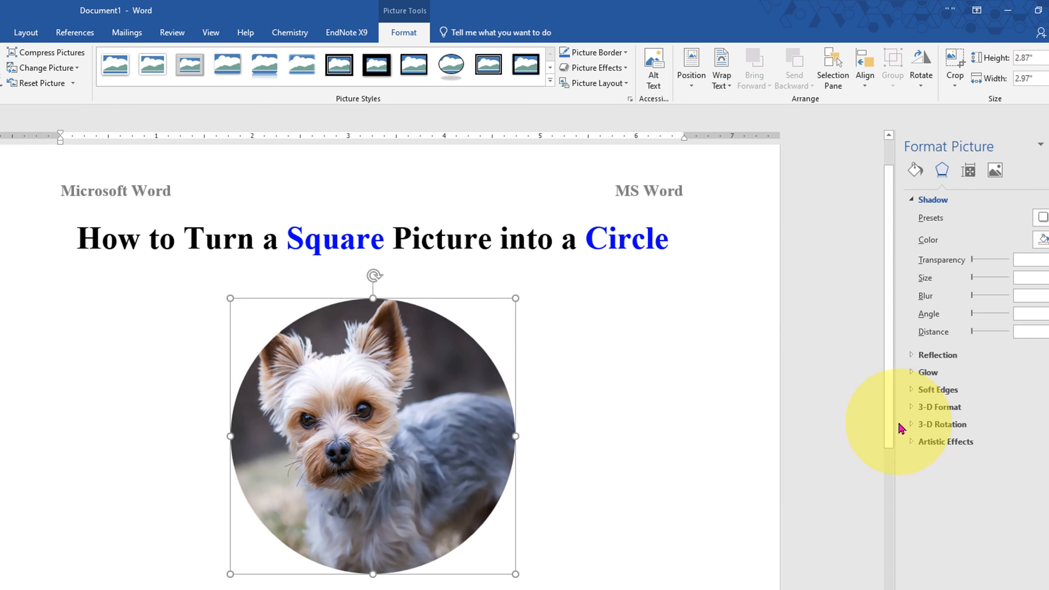
{"action": "left_click", "coordinate": [910, 167]}
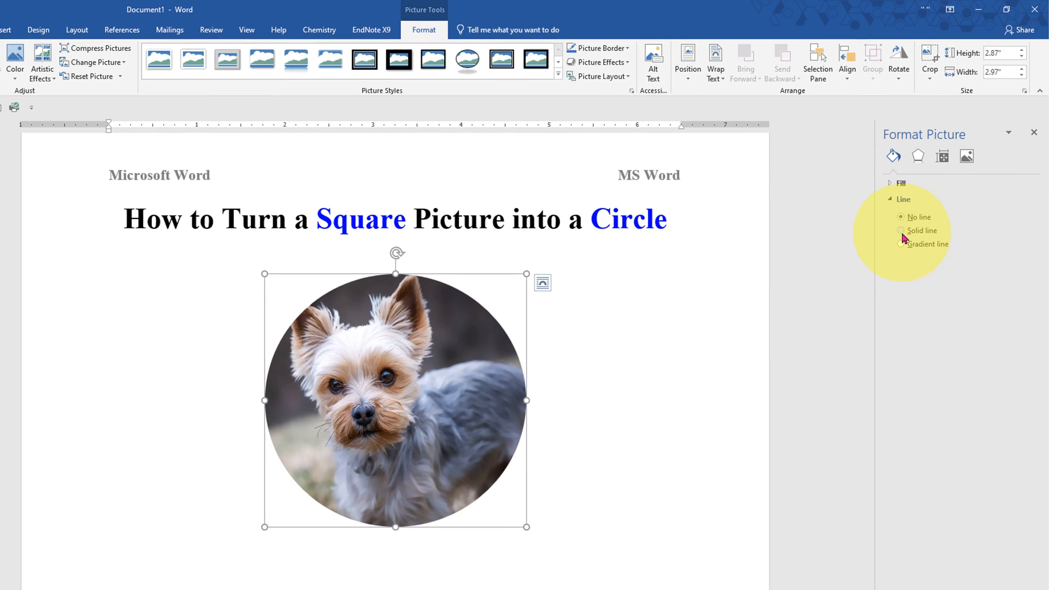
{"action": "left_click", "coordinate": [901, 232]}
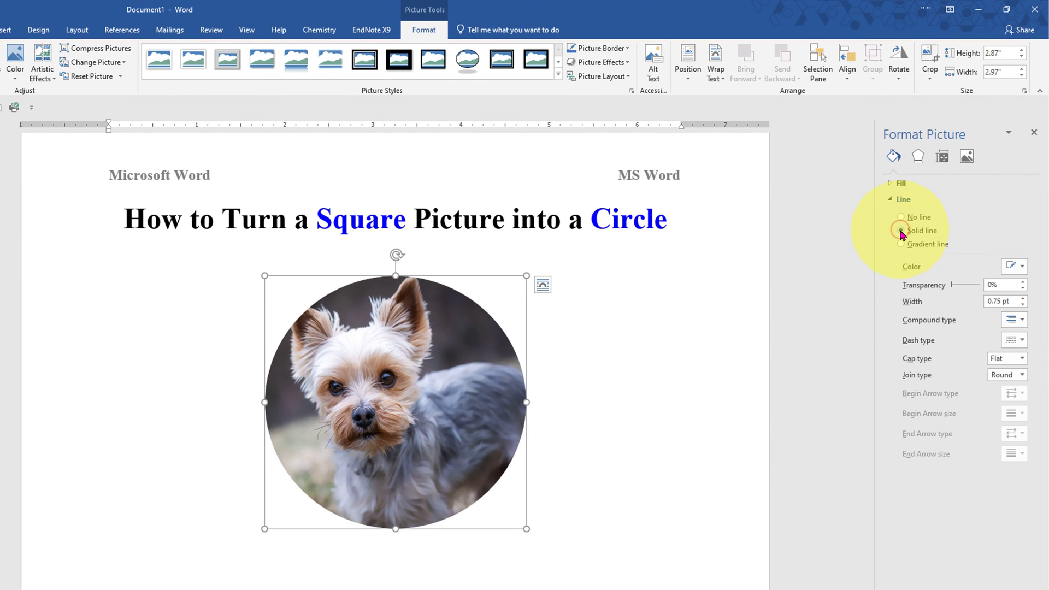
{"action": "left_click", "coordinate": [1015, 266]}
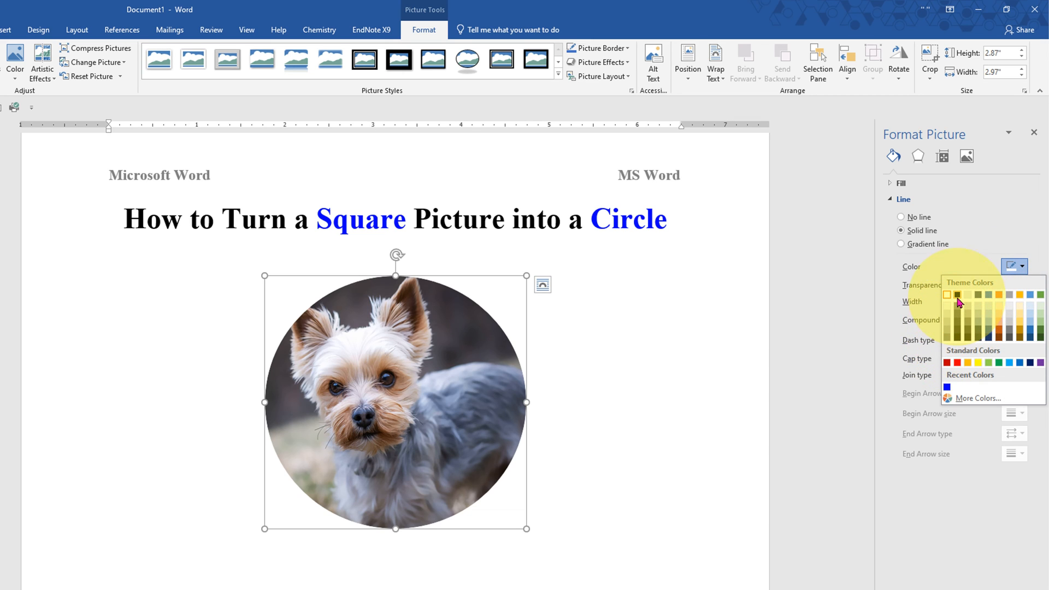
{"action": "left_click", "coordinate": [959, 297]}
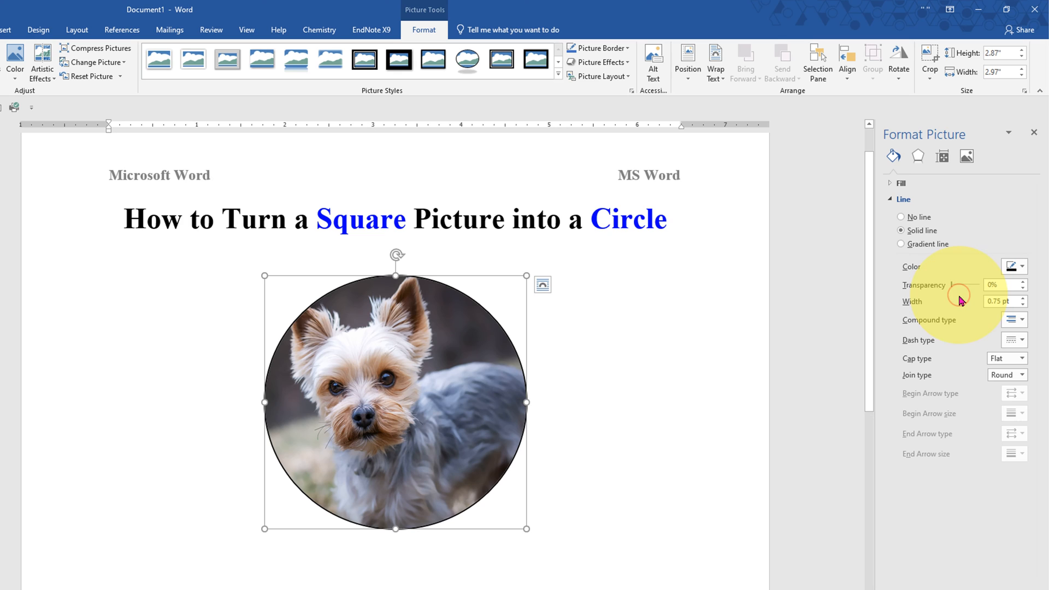
{"action": "double_click", "coordinate": [1001, 303]}
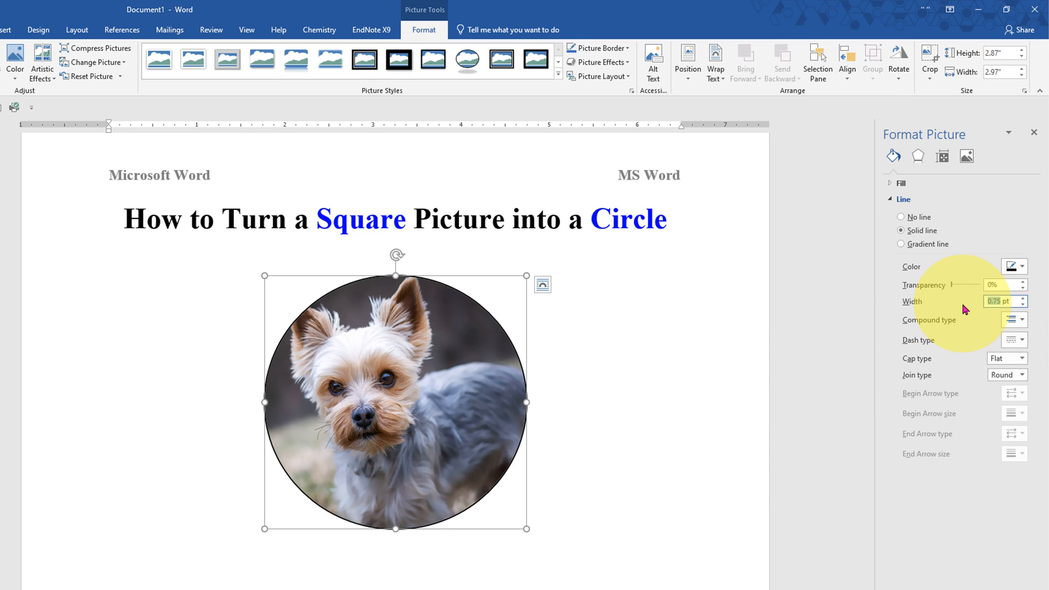
{"action": "type", "text": "3"}
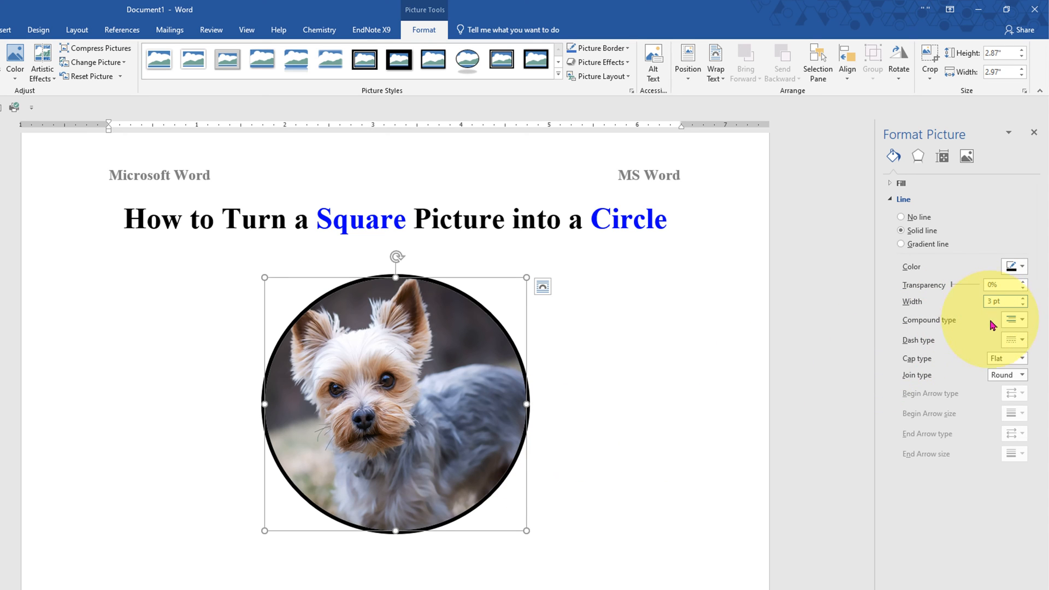
Step: Preview dotted and dashed border styles, keeping the border a solid line
{"action": "left_click", "coordinate": [1017, 342]}
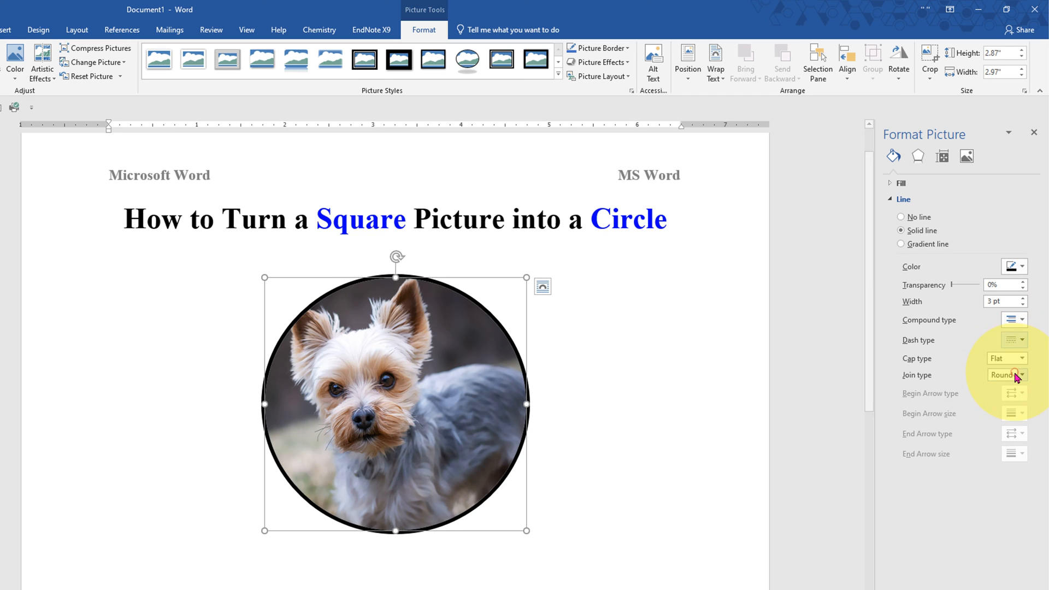
{"action": "left_click", "coordinate": [1016, 373]}
{"action": "left_click", "coordinate": [1018, 342]}
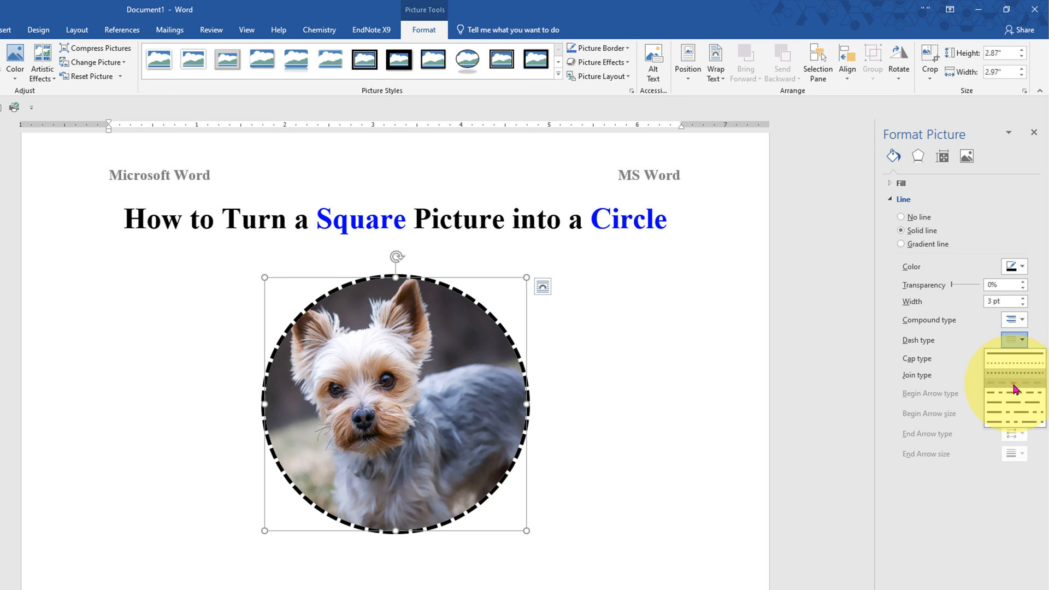
{"action": "left_click", "coordinate": [1015, 387]}
{"action": "left_click", "coordinate": [918, 157]}
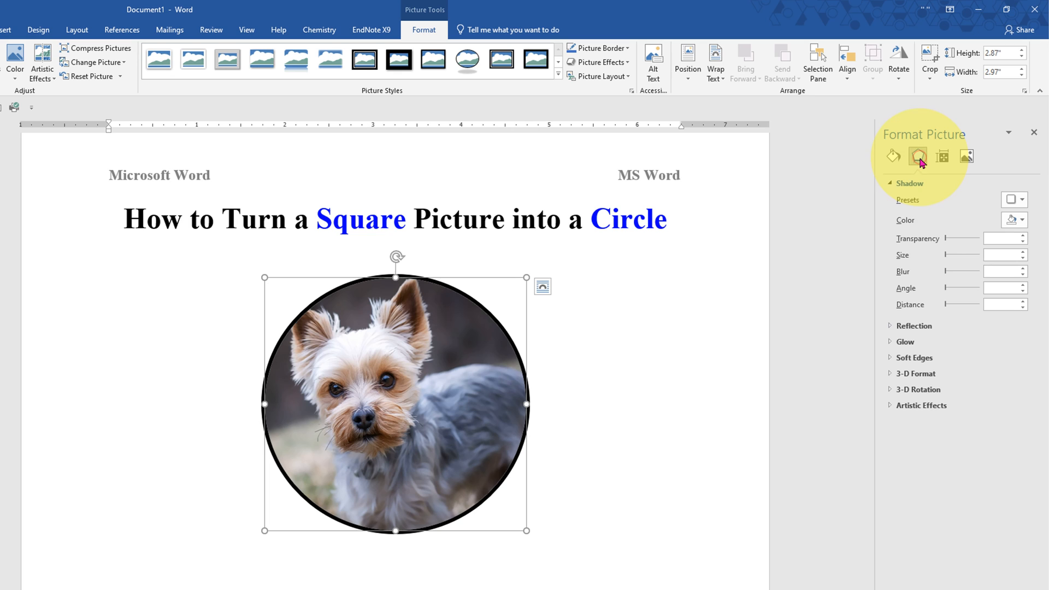
Step: Add an Offset: Bottom outer shadow at 0% transparency coloured light green
{"action": "left_click", "coordinate": [1014, 199]}
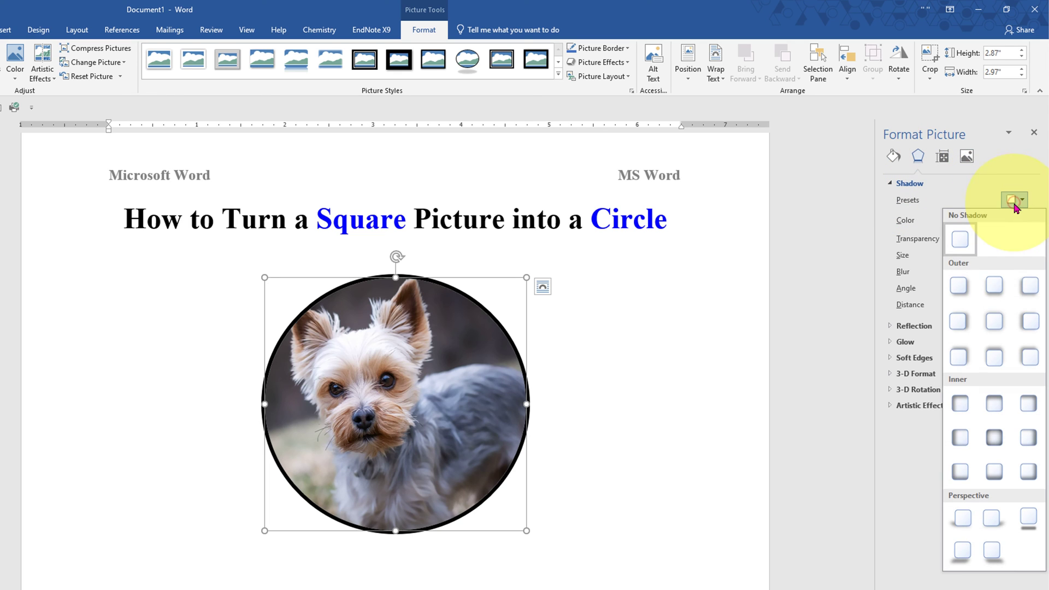
{"action": "left_click", "coordinate": [994, 290]}
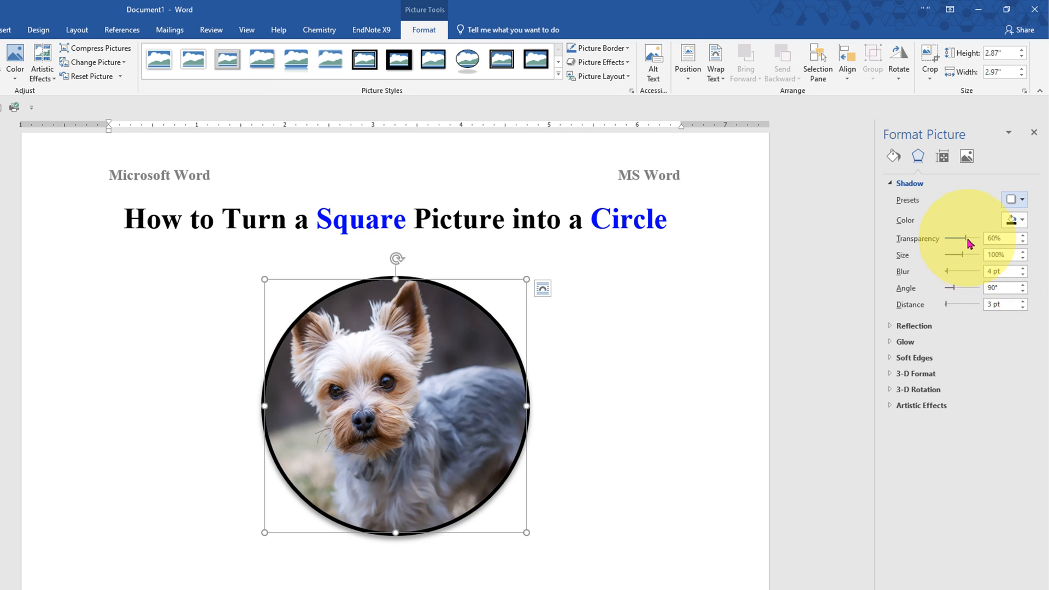
{"action": "left_click_drag", "start_coordinate": [965, 238], "coordinate": [943, 239]}
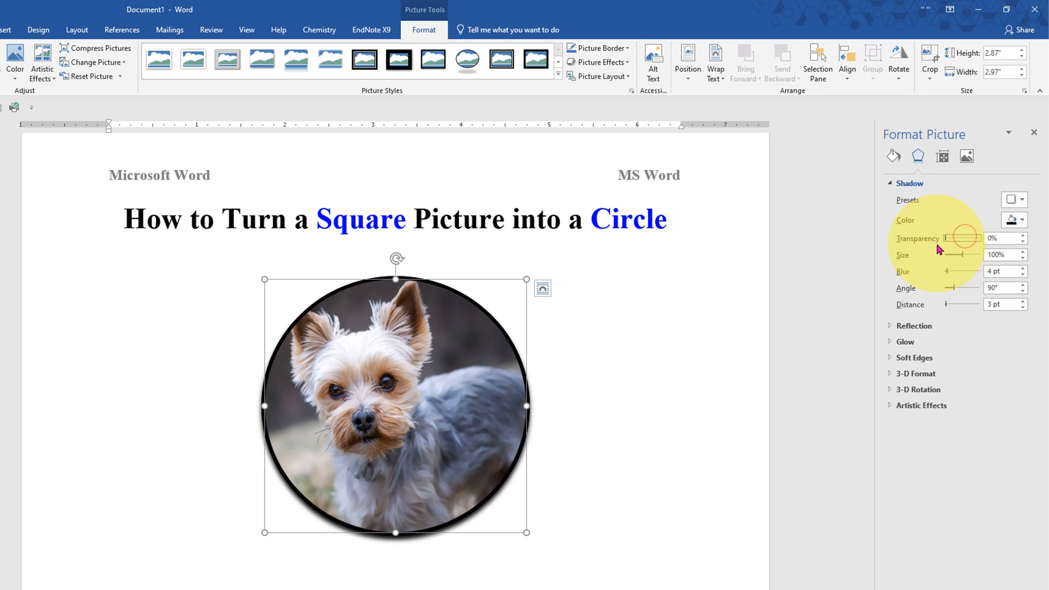
{"action": "left_click", "coordinate": [1021, 221]}
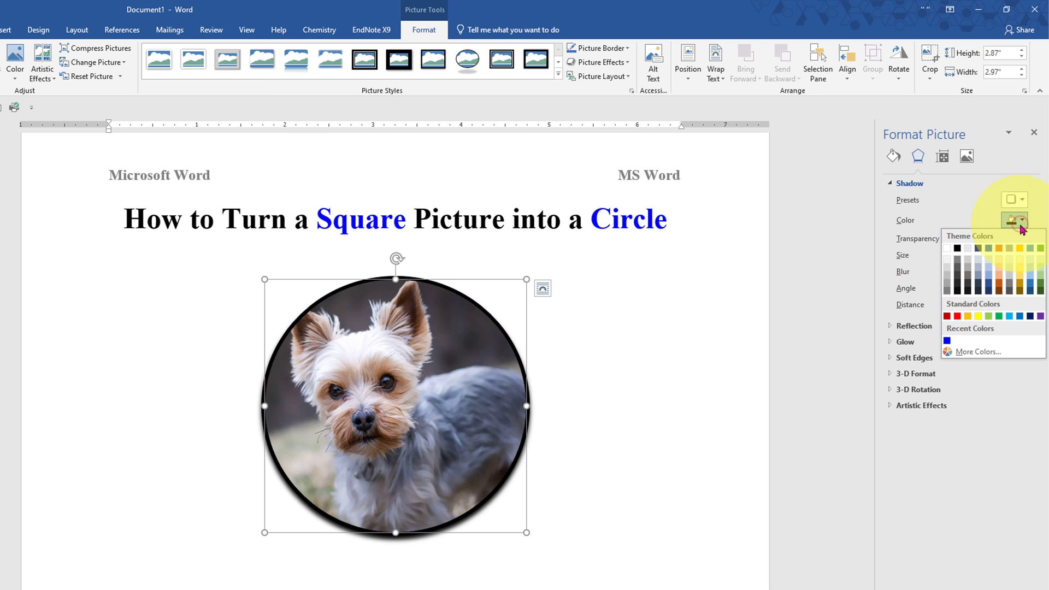
{"action": "left_click", "coordinate": [989, 317]}
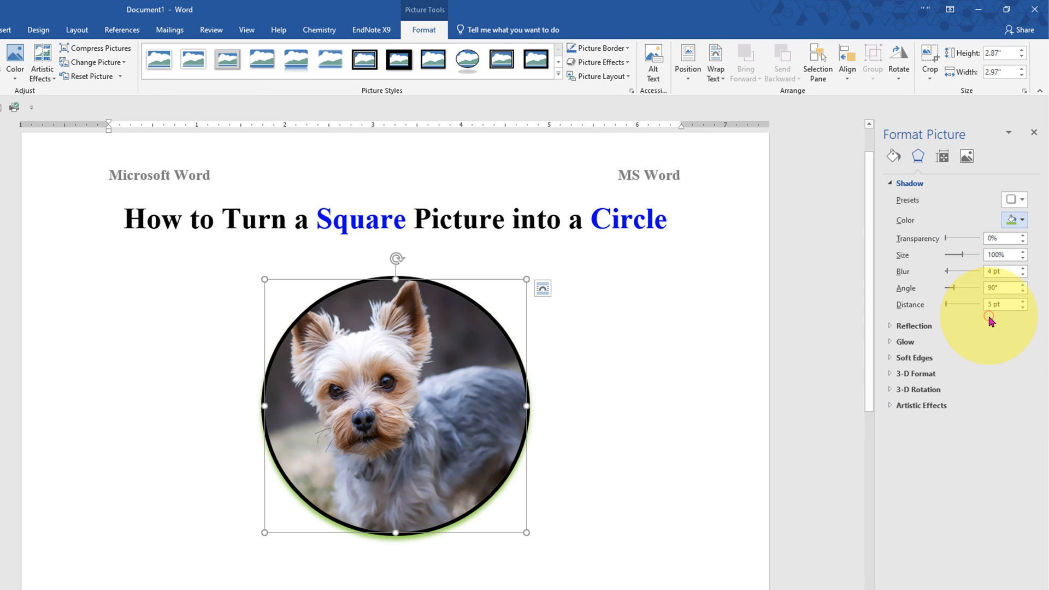
Step: Add an 18 point gold glow around the circle and close the Format Picture pane
{"action": "left_click", "coordinate": [896, 344]}
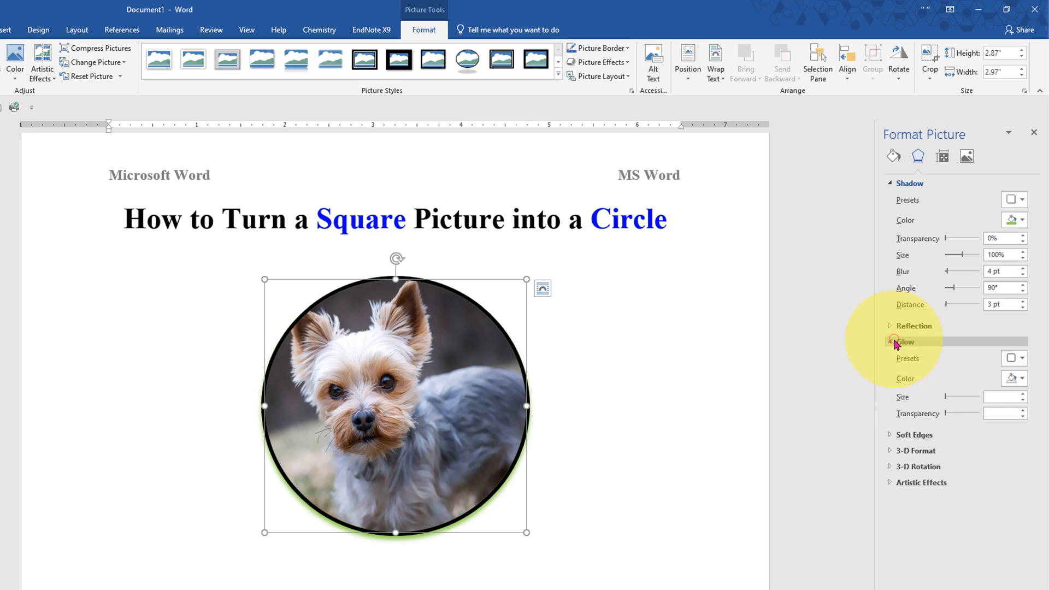
{"action": "left_click", "coordinate": [1021, 358]}
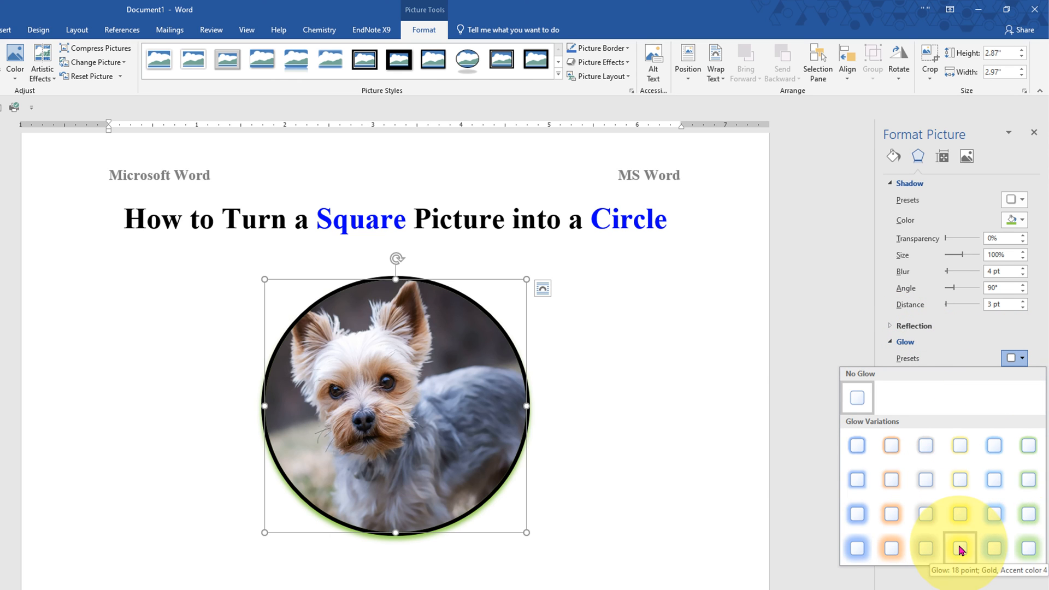
{"action": "left_click", "coordinate": [1030, 551]}
{"action": "left_click", "coordinate": [554, 578]}
{"action": "left_click", "coordinate": [1033, 132]}
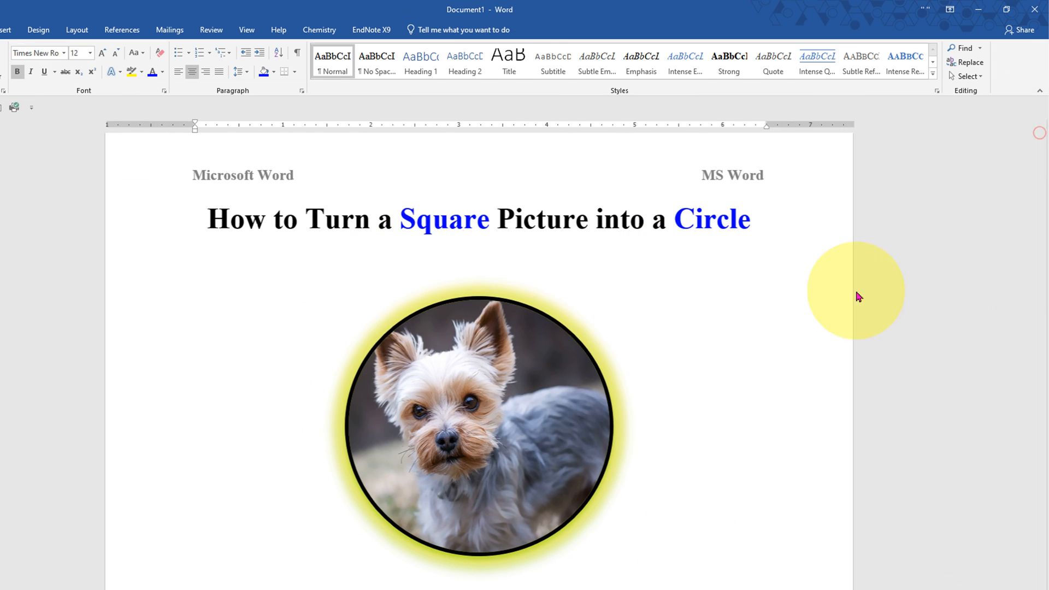
{"action": "left_click", "coordinate": [517, 387]}
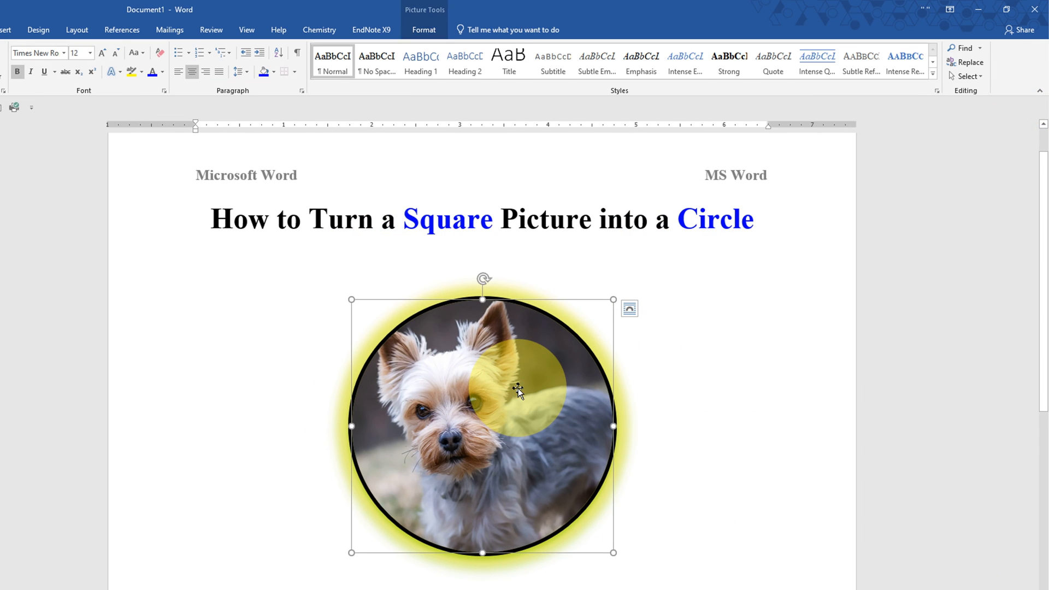
Step: Save the picture as a JPEG named Dog in the Pictures folder
{"action": "right_click", "coordinate": [517, 387]}
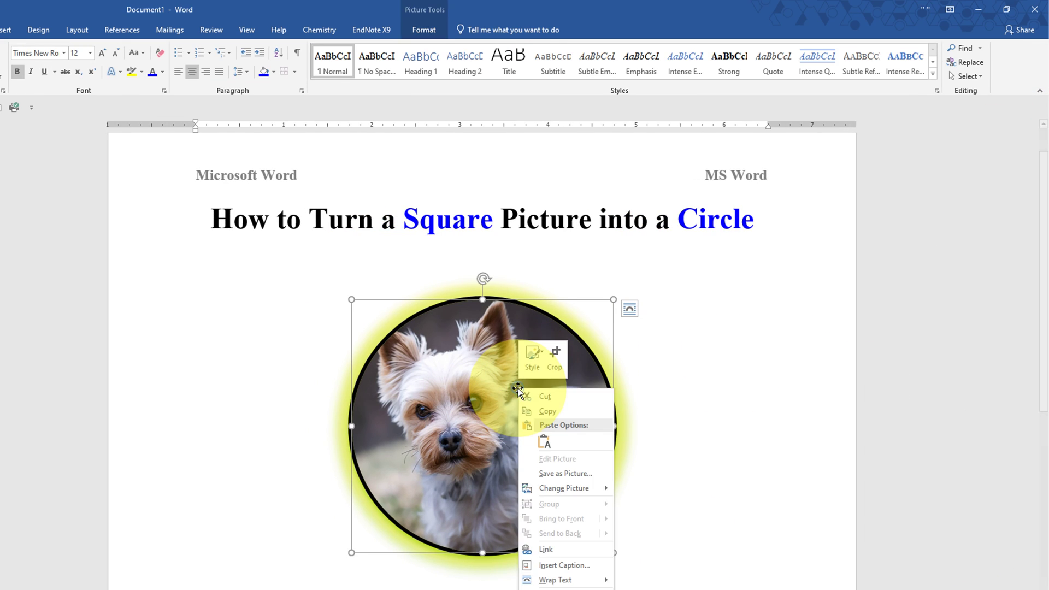
{"action": "left_click", "coordinate": [573, 479]}
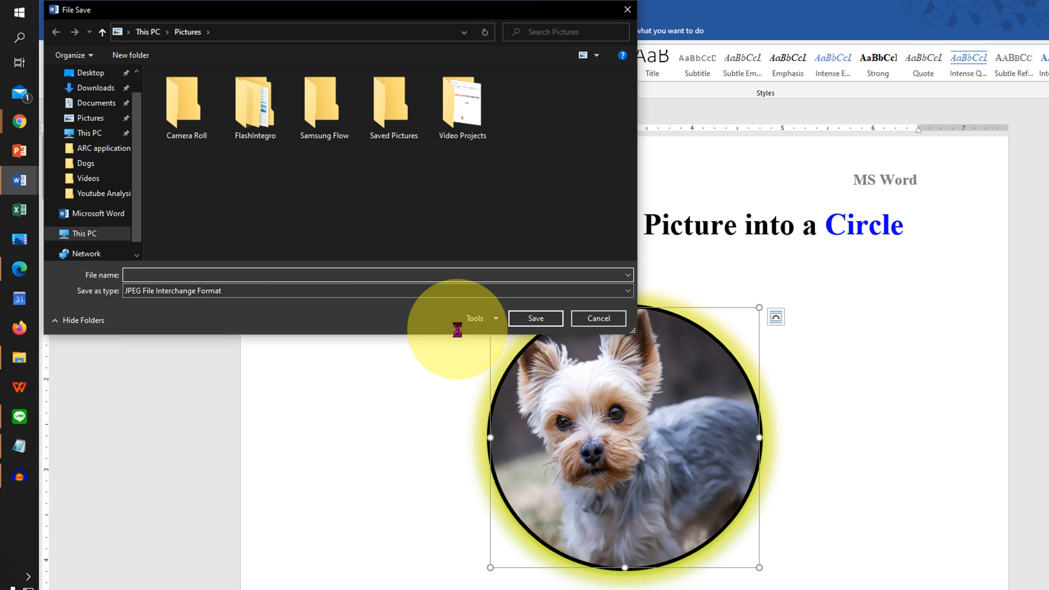
{"action": "type", "text": "Dog"}
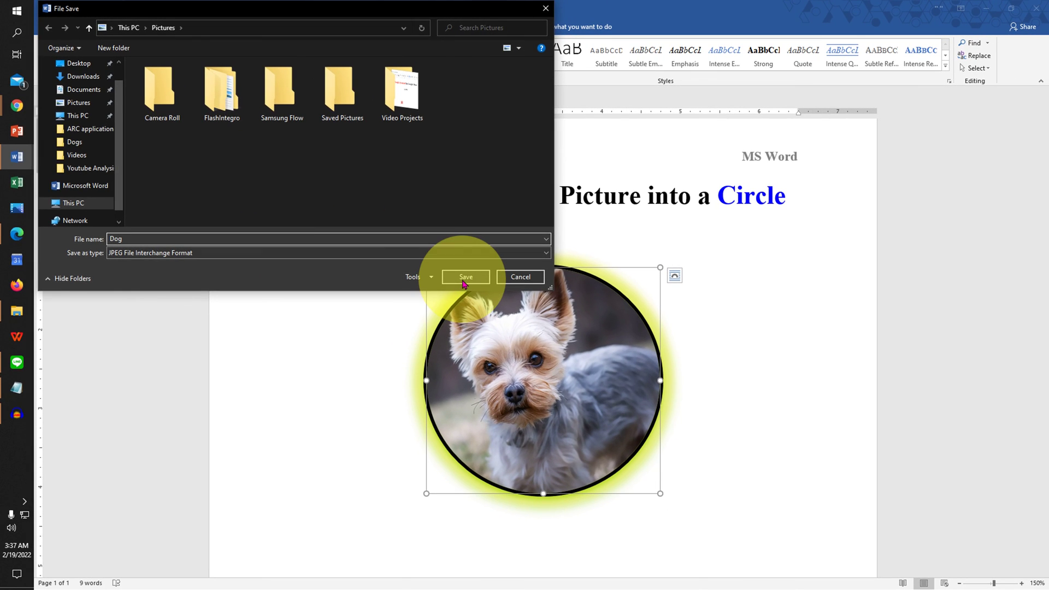
{"action": "left_click", "coordinate": [464, 278]}
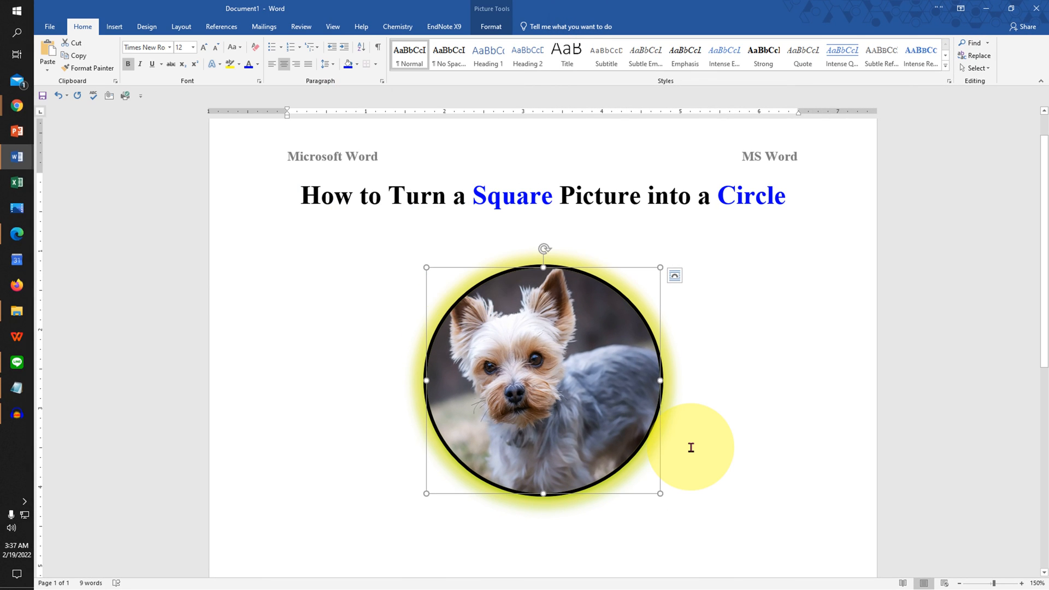